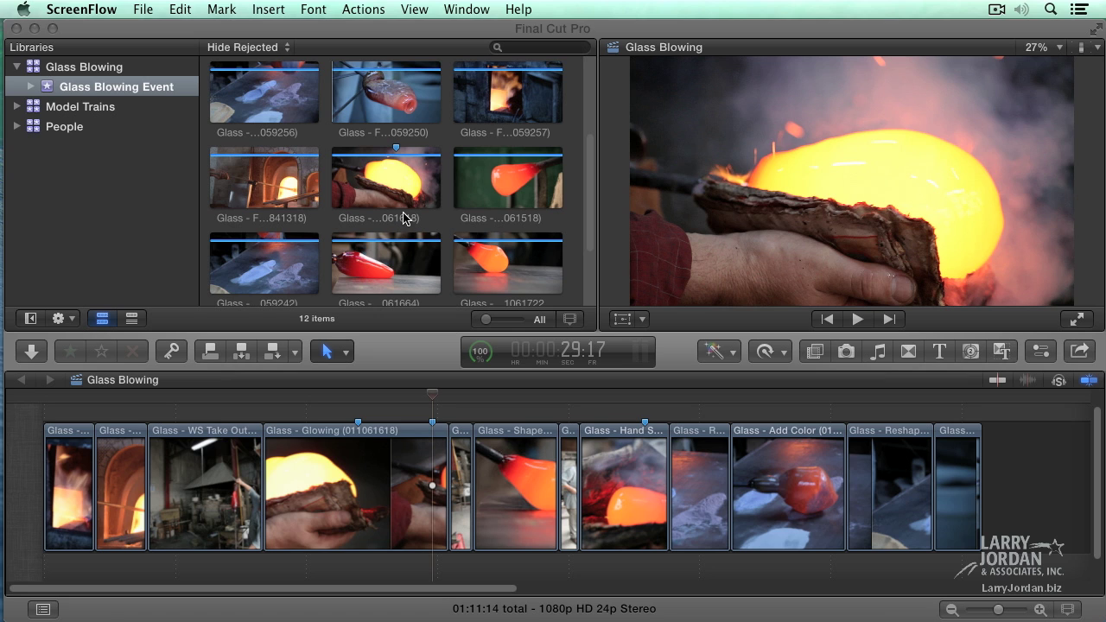
- Toggle skimming on and off several times, leaving it turned on
click(999, 382)
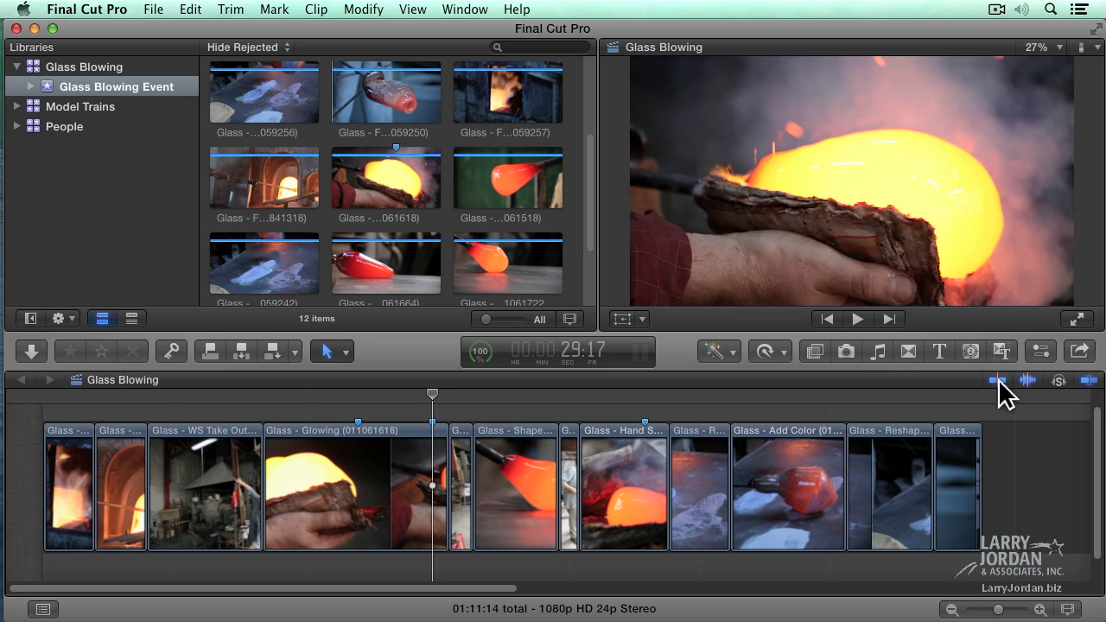
click(997, 381)
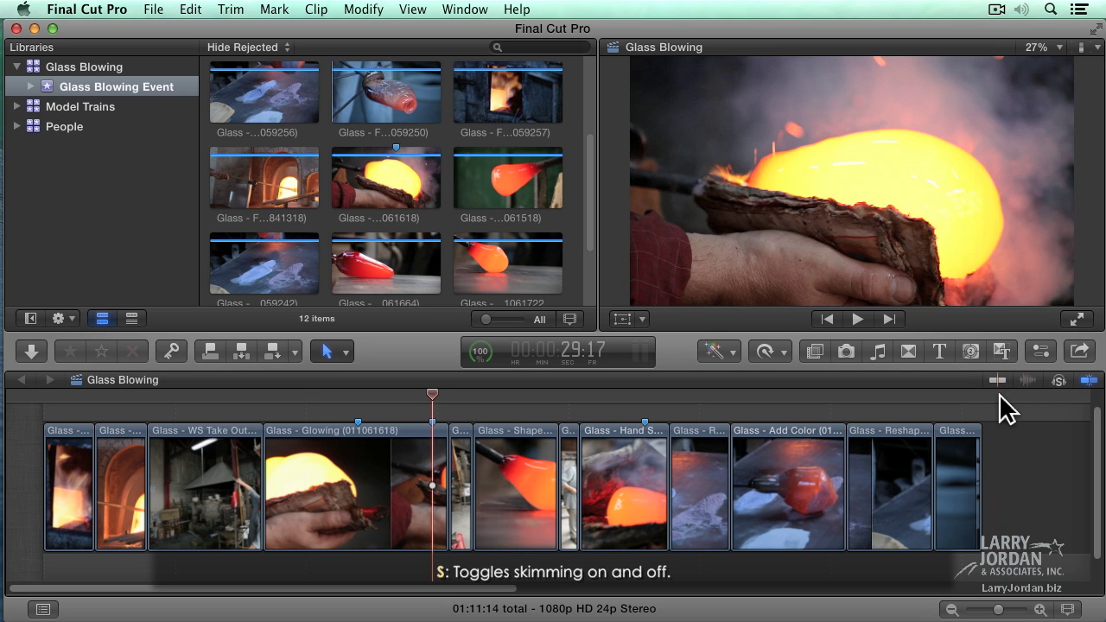
key(s)
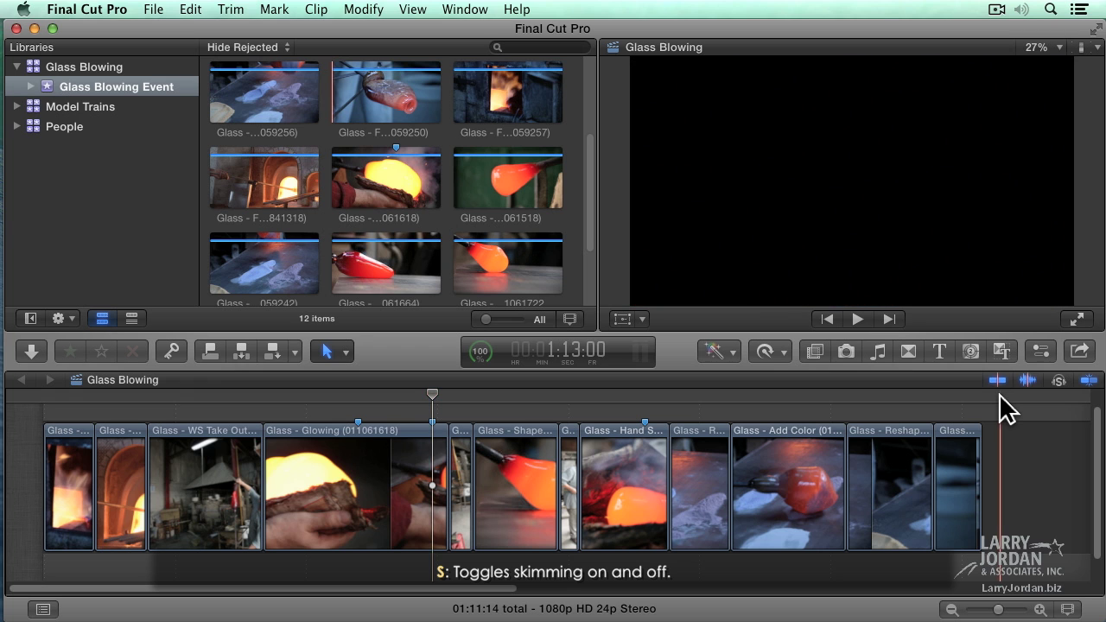
key(s)
key(s)
key(s)
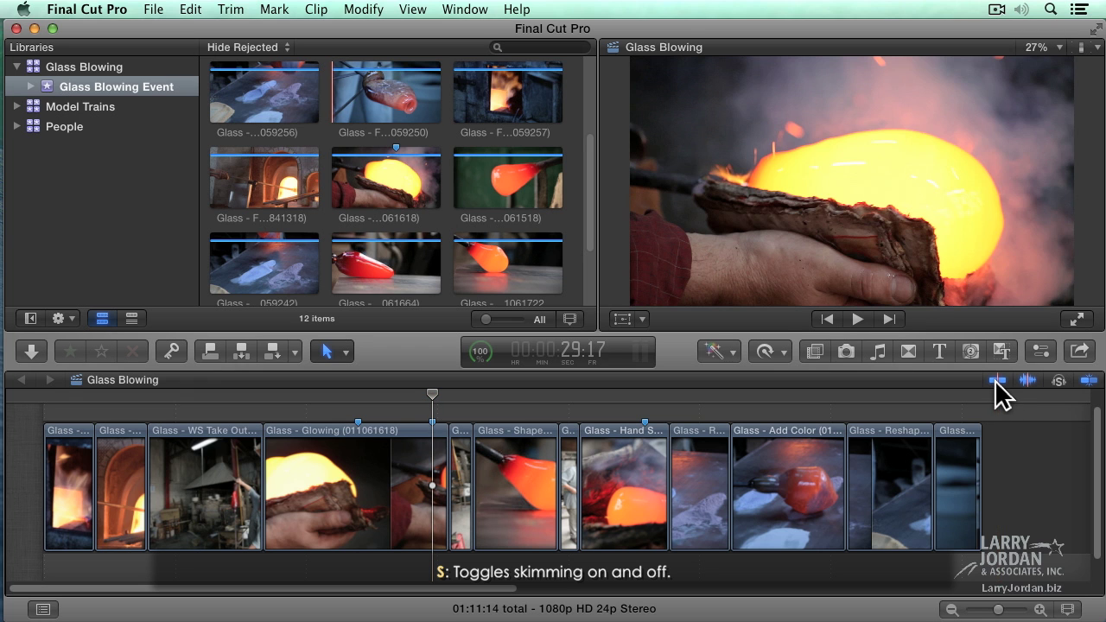
key(s)
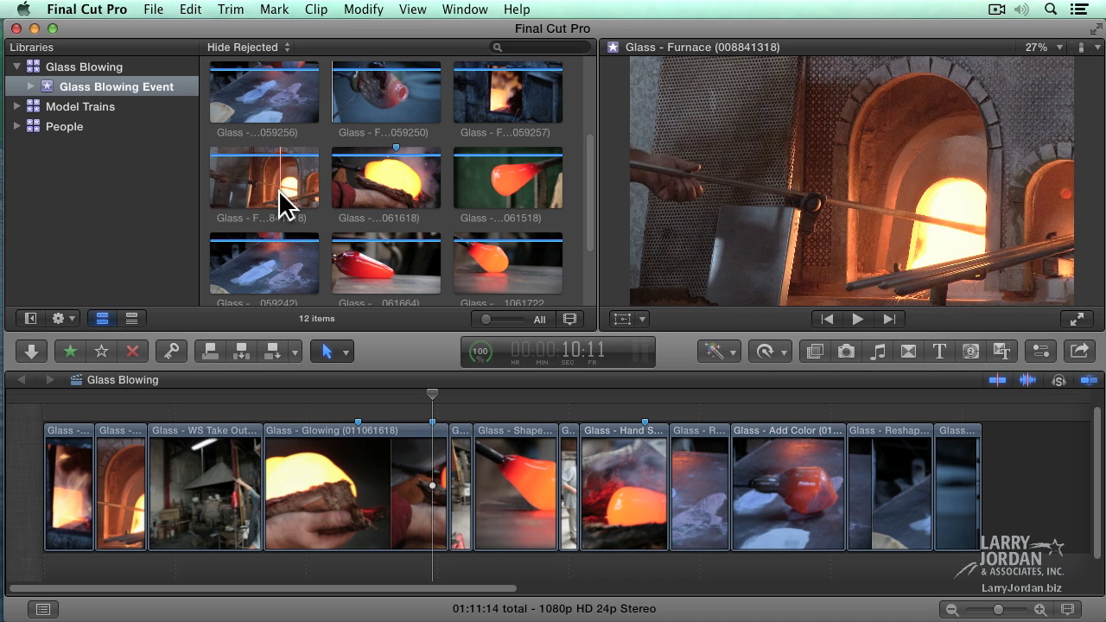
- Mark a range start and end in the Furnace clip, covering about 06:08, and deselect it
click(271, 187)
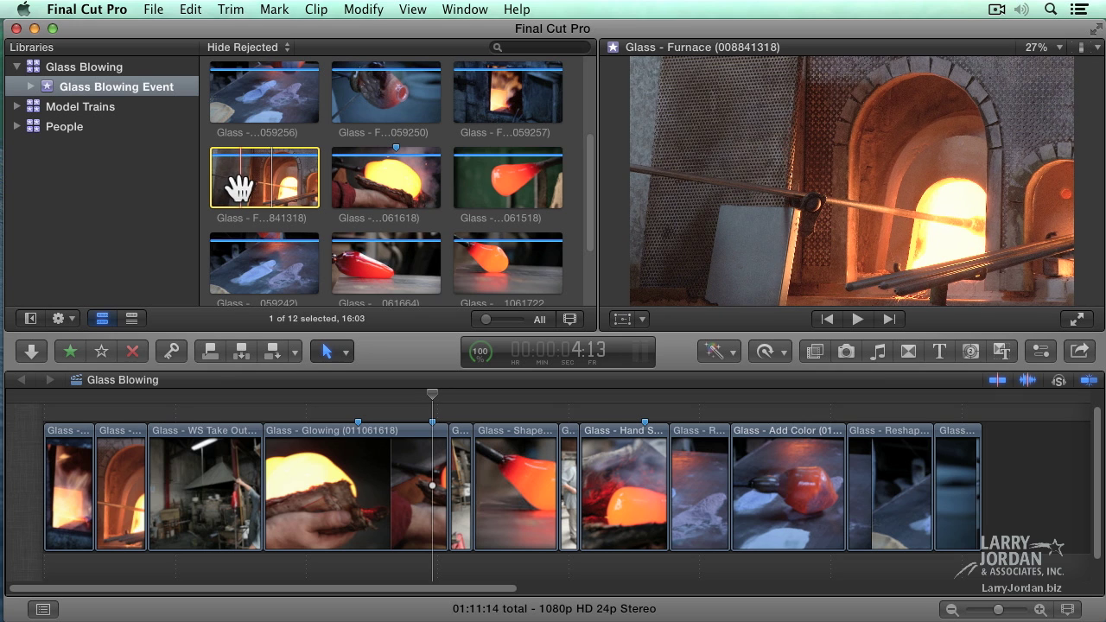
key(i)
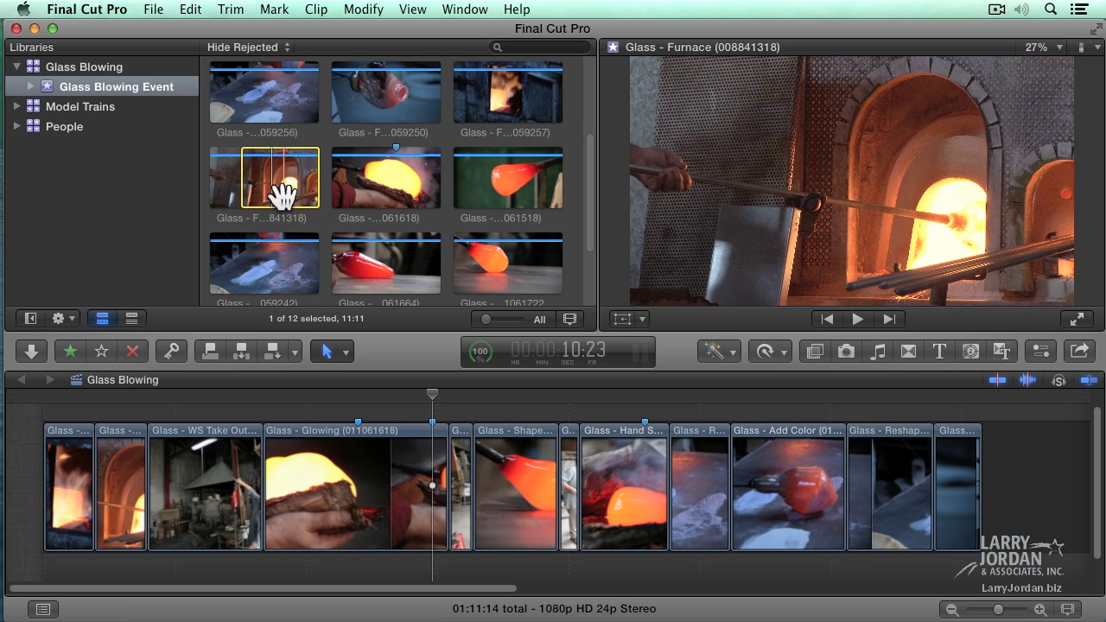
key(o)
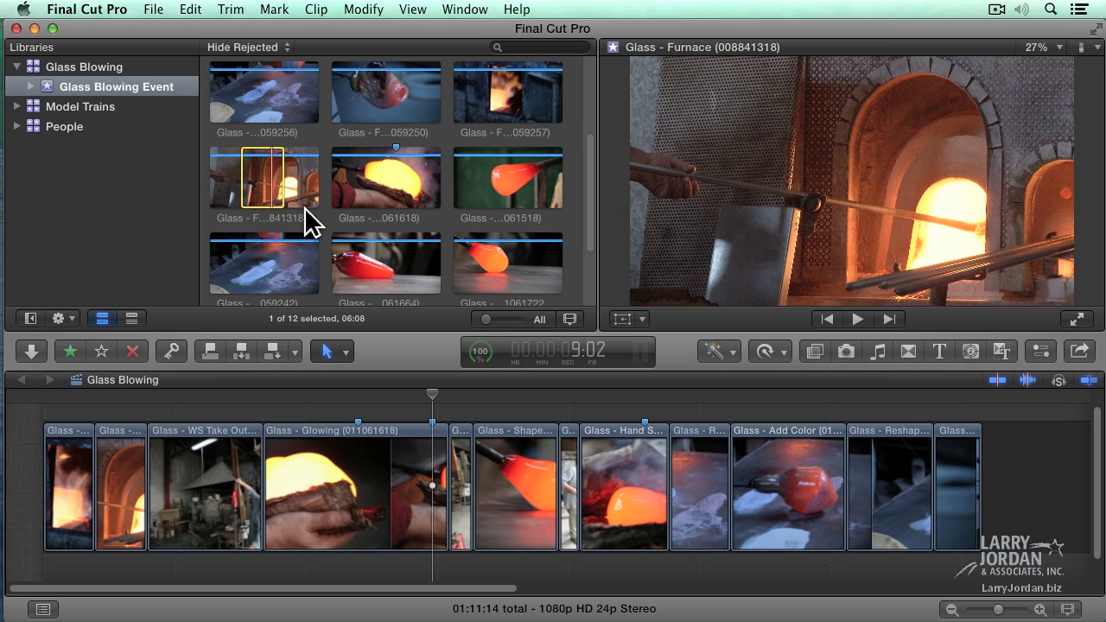
key(shift+super+a)
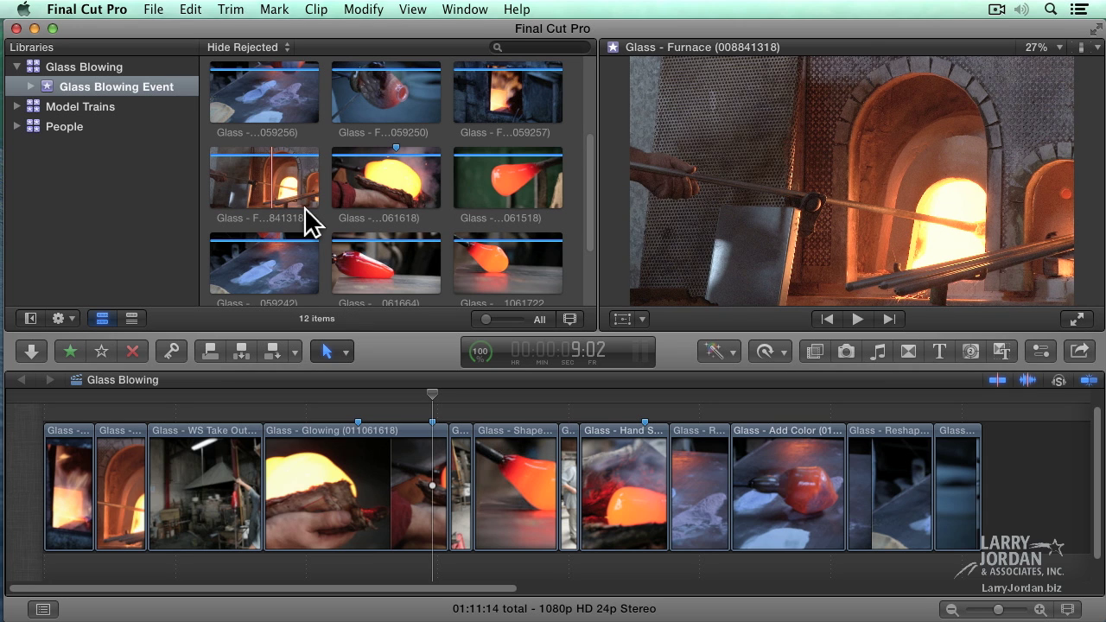
- Select the Furnace clip, adjust both range edges until the range spans about 08:11, and clear the range
click(269, 198)
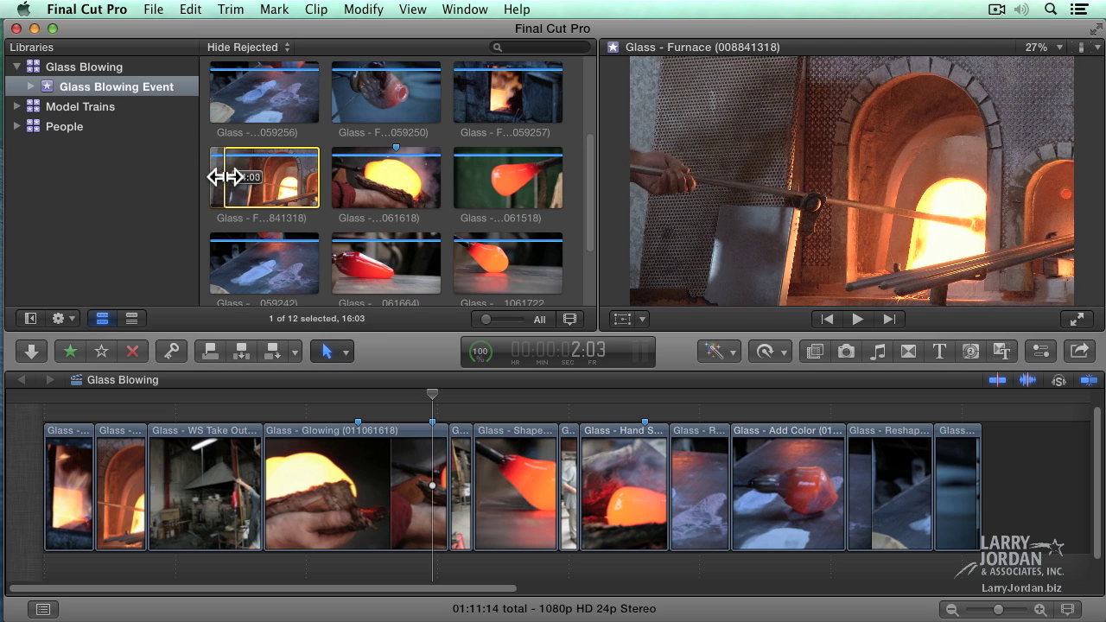
drag(232, 185, 248, 200)
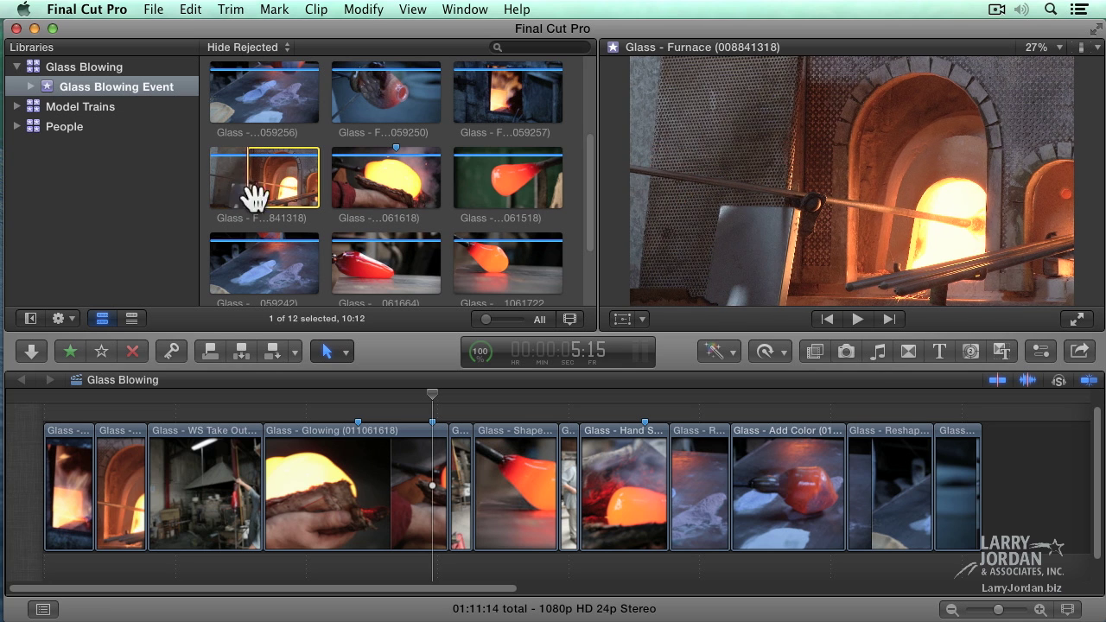
drag(319, 189, 283, 191)
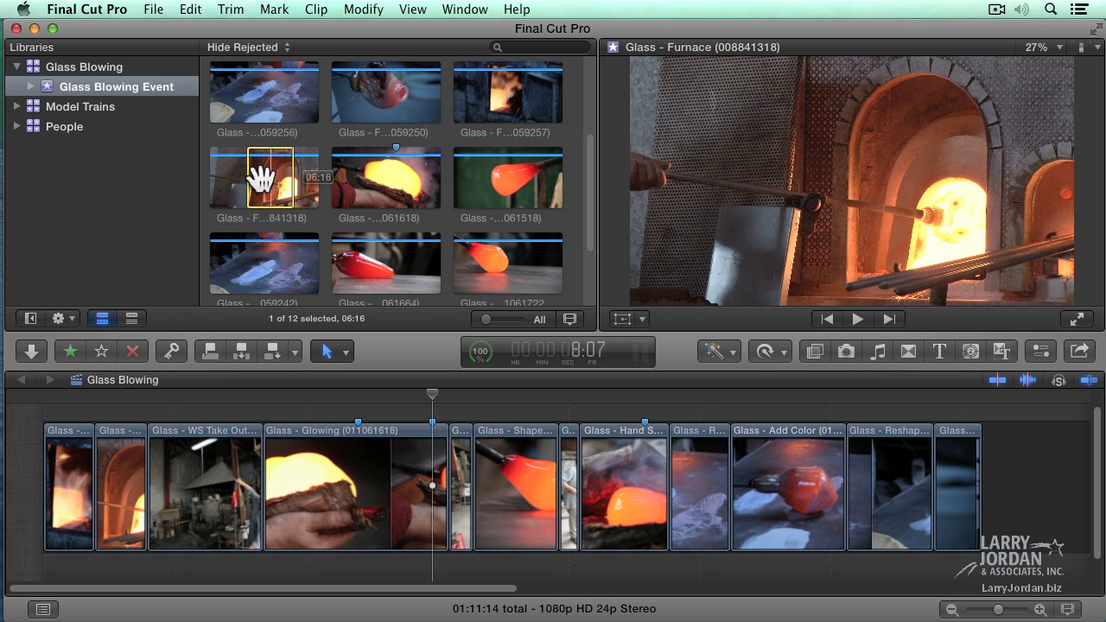
mouse_move(248, 179)
mouse_down()
mouse_move(223, 180)
mouse_move(235, 180)
mouse_up()
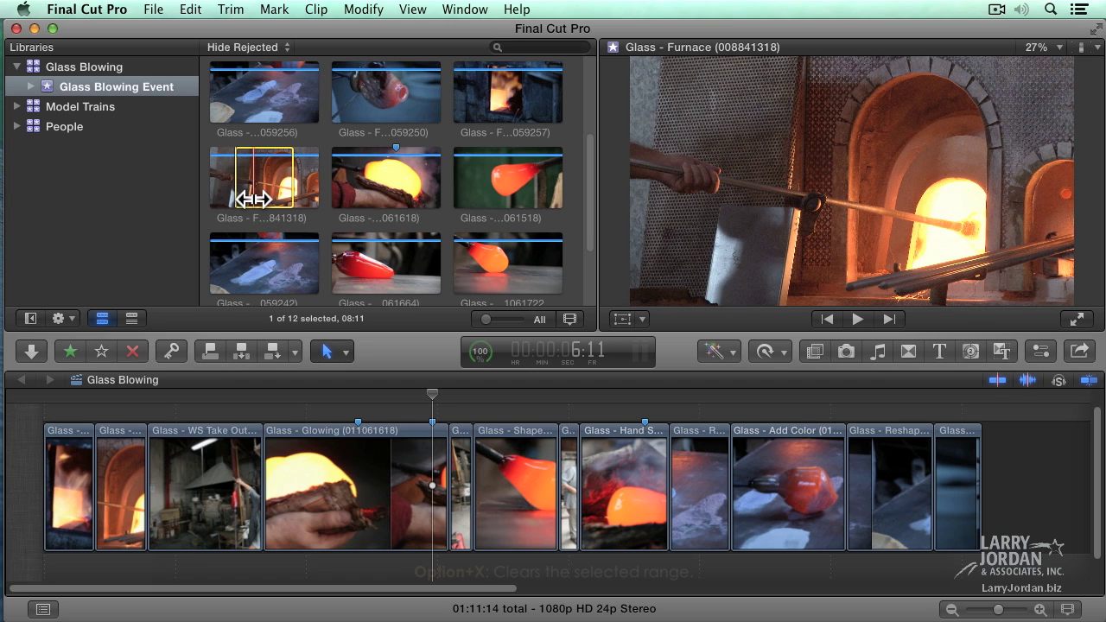
key(alt+x)
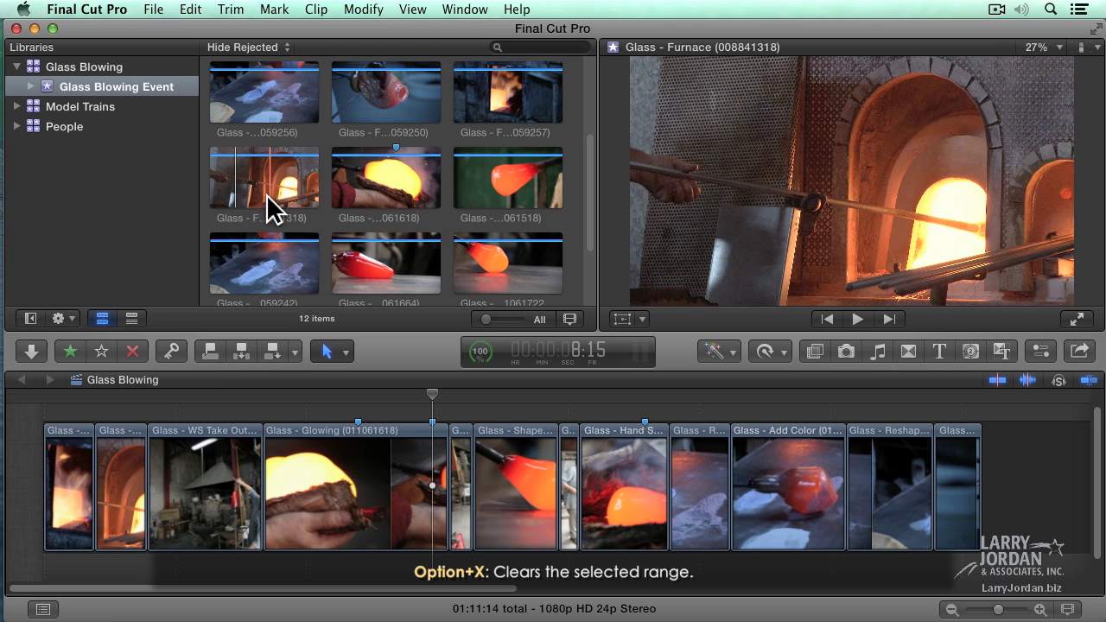
- Mark a range of about 07:20 in the Furnace clip and remove it with Clear Selected Ranges
key(i)
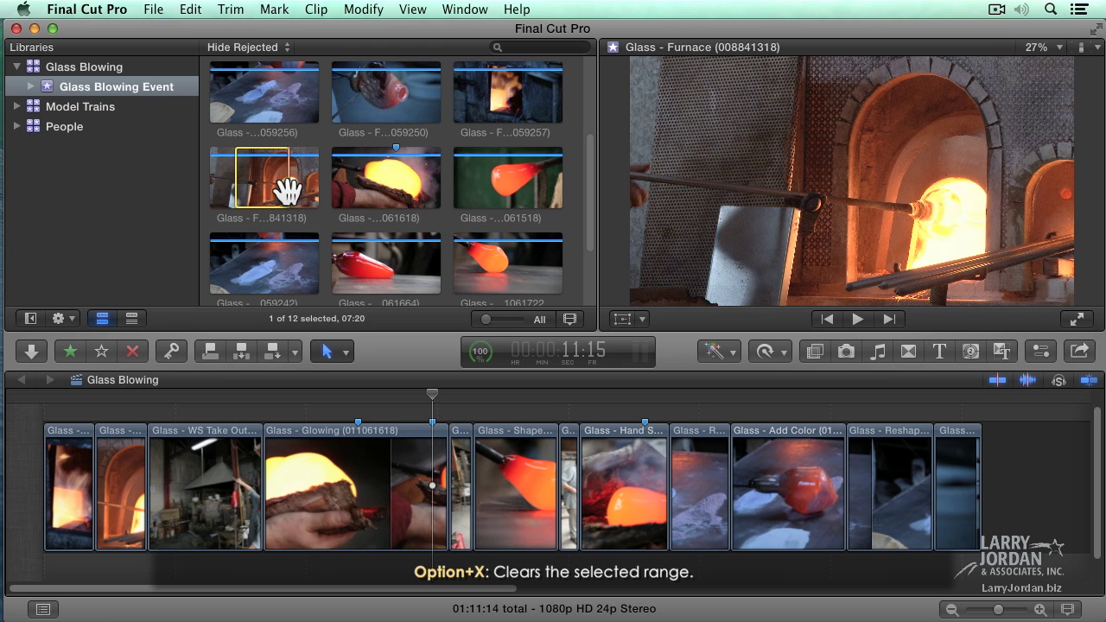
key(o)
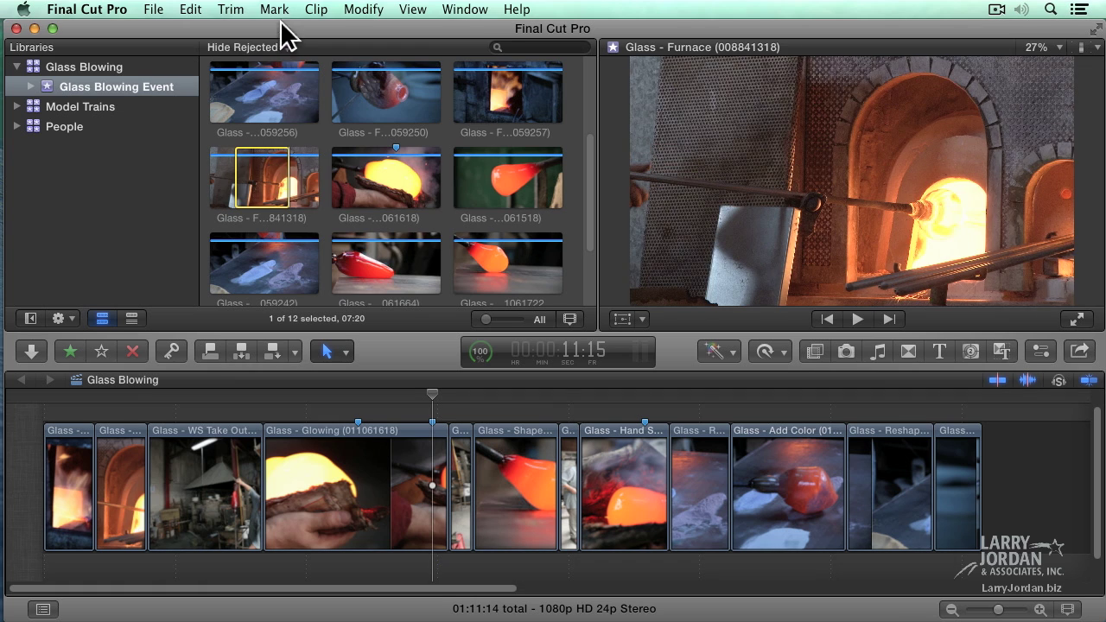
click(274, 9)
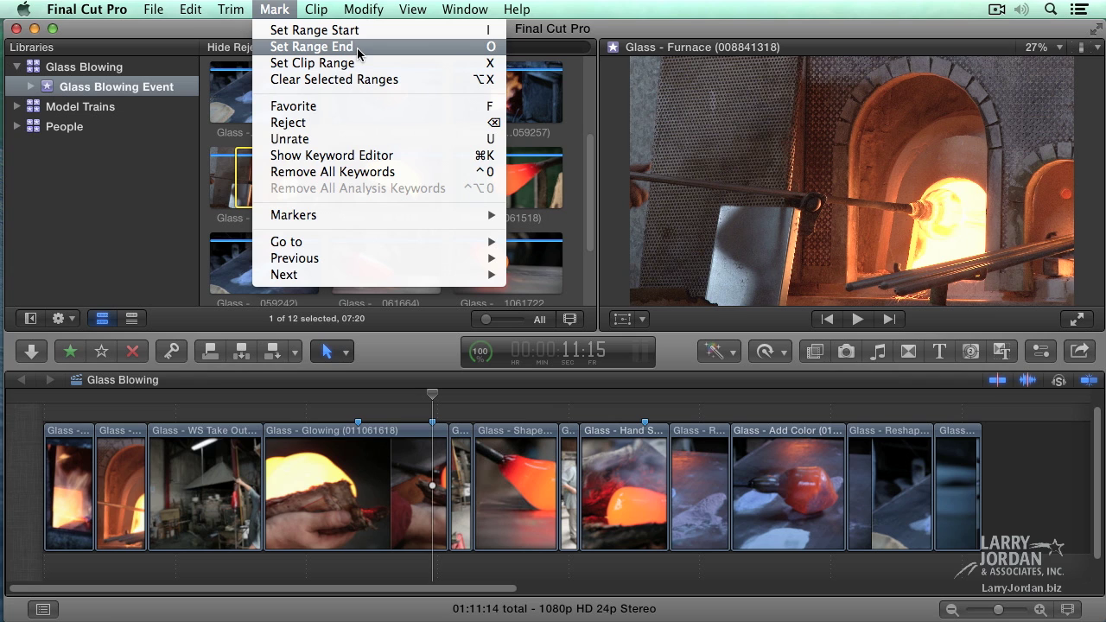
click(418, 82)
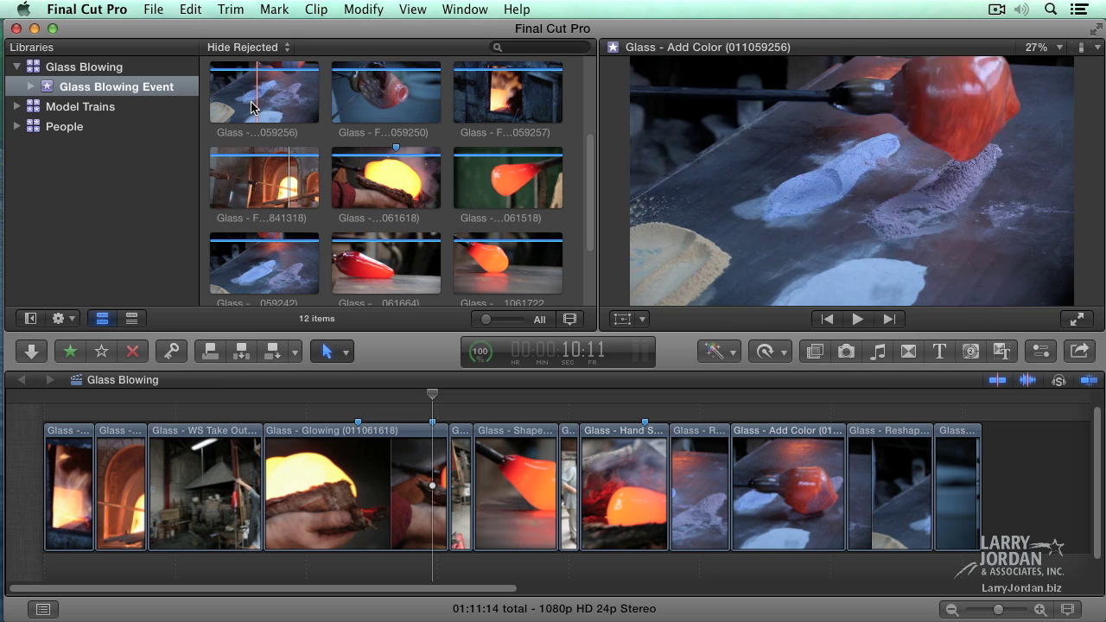
- Select ranges in the Add Color (about 08:02), Finished and Flames (about 05:20) clips together, and clear all three
drag(241, 95, 274, 110)
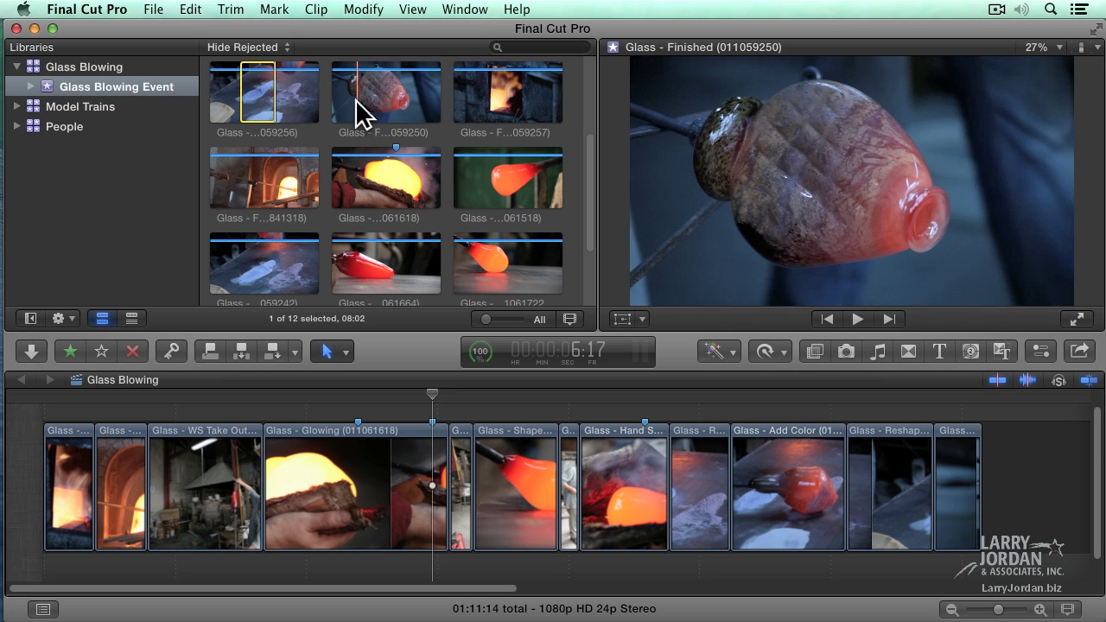
drag(358, 108, 389, 110)
drag(488, 96, 520, 95)
drag(487, 137, 482, 140)
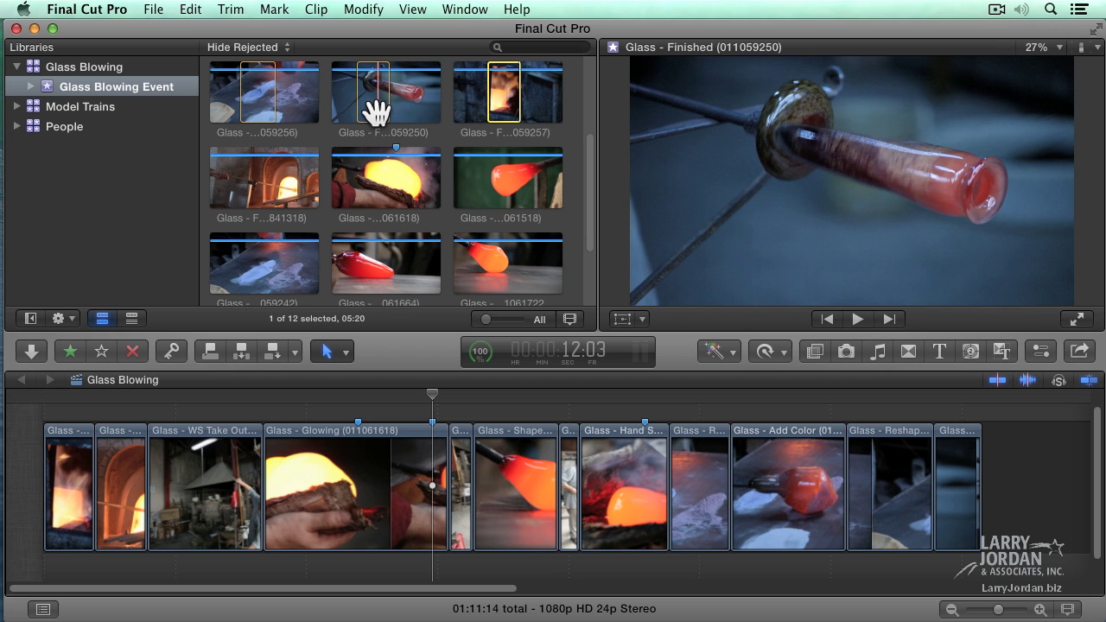
super+click(371, 104)
super+click(251, 102)
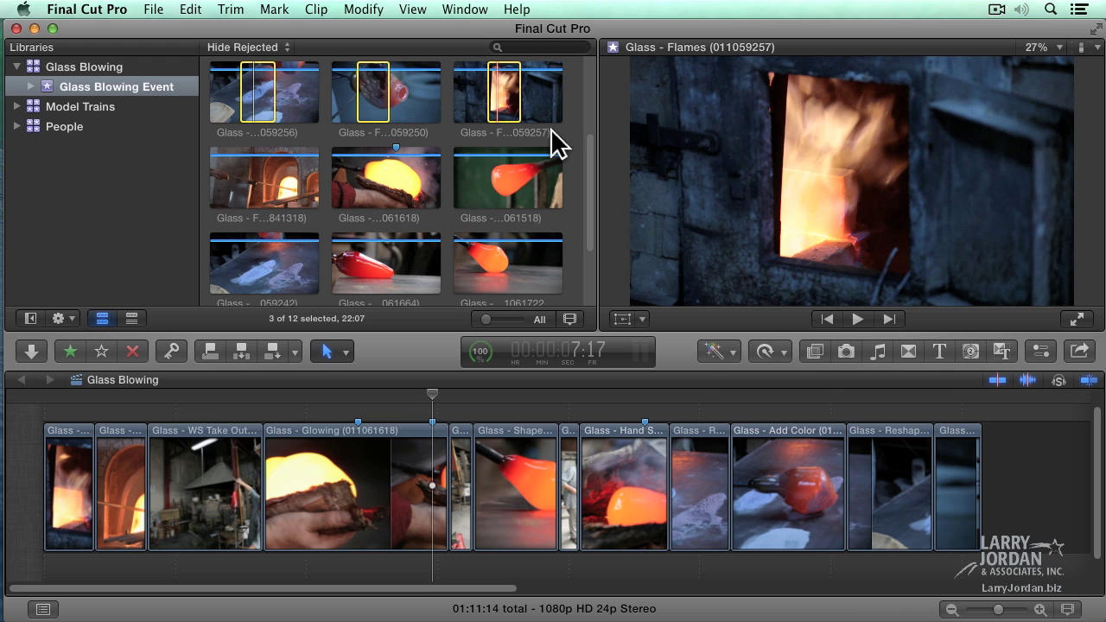
key(alt+x)
- Select all clips in the Glass Blowing Event, clear the selection, and select them all again
key(super+a)
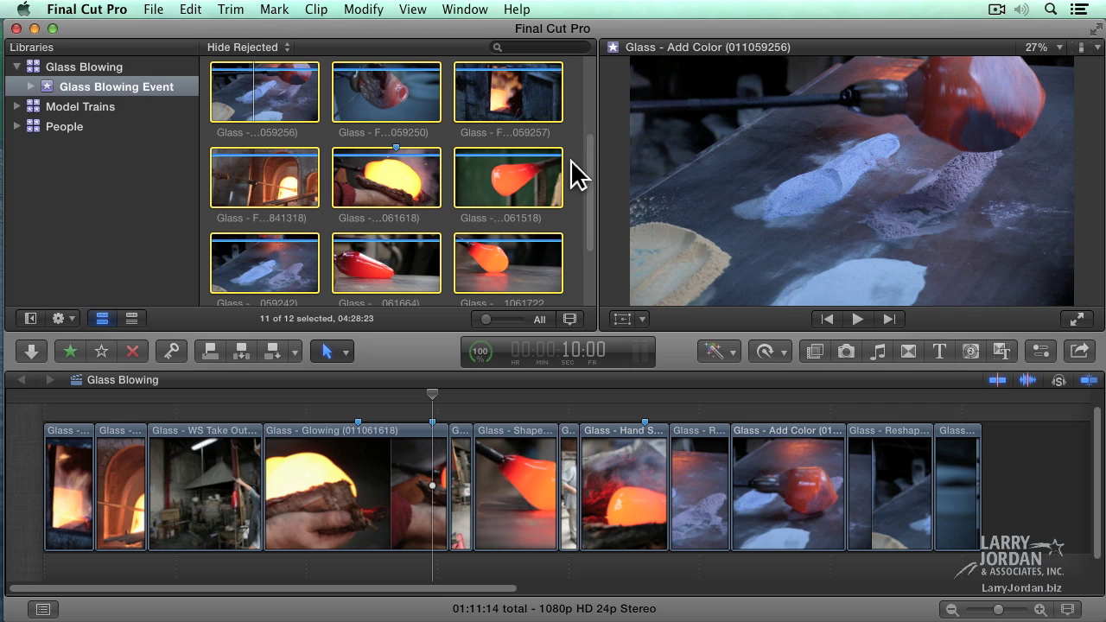
click(569, 161)
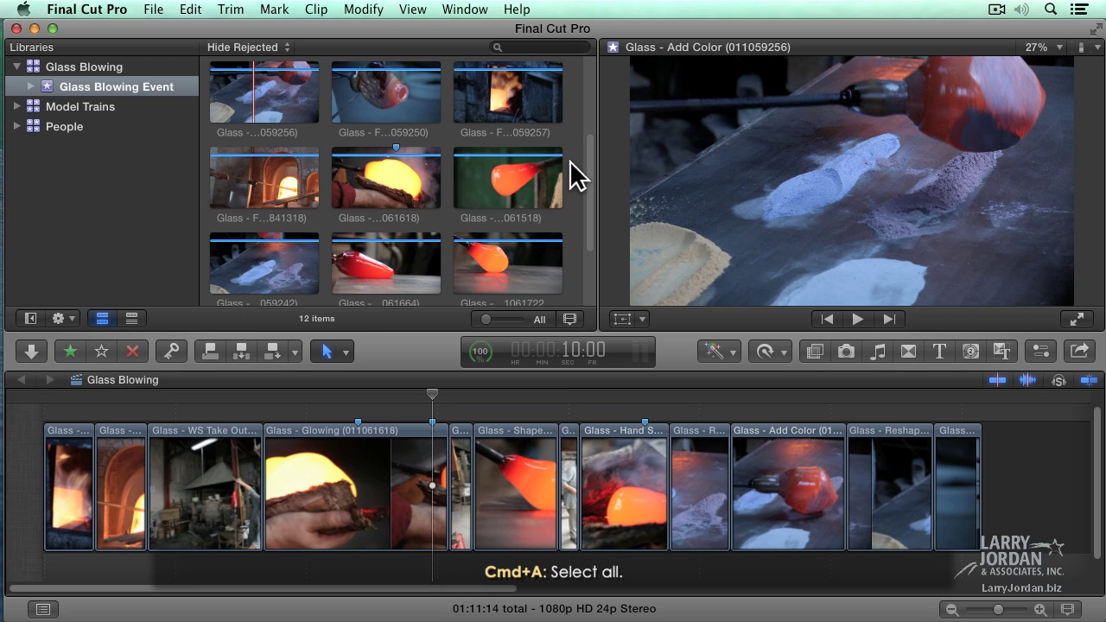
key(super+a)
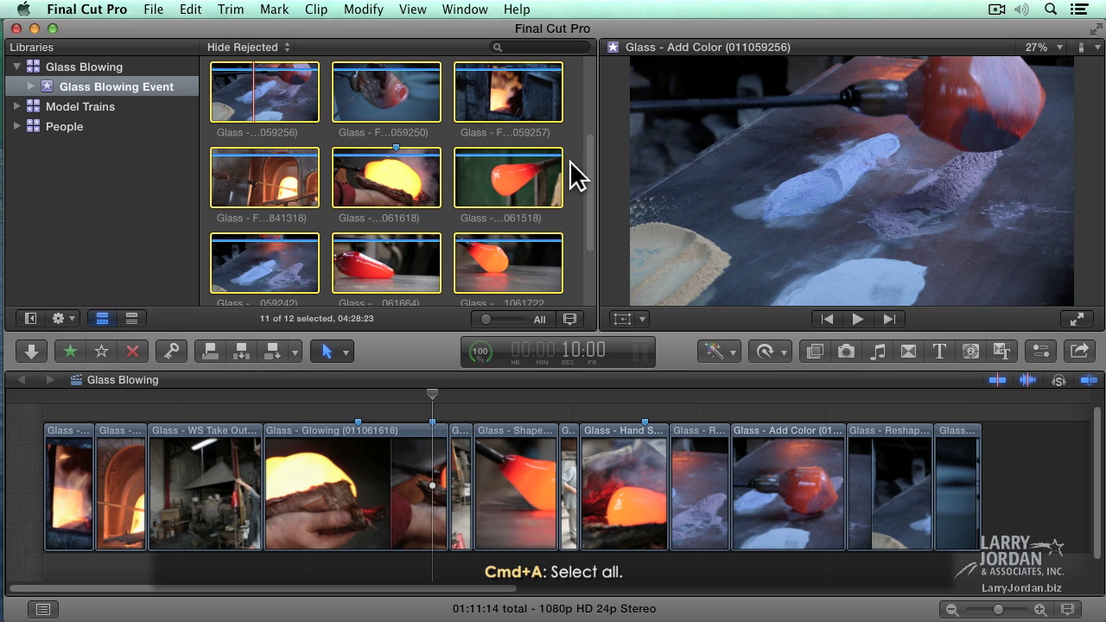